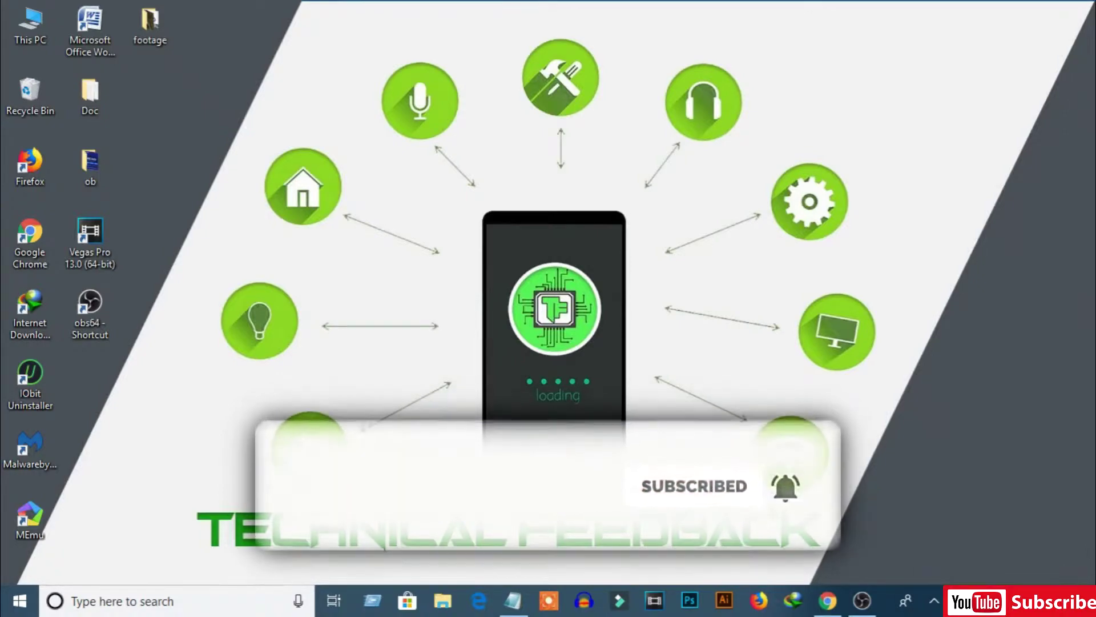
Download balabolka.zip (16.93 MB) from the Balabolka page and open the Compressed downloads folder.
{"action": "left_click", "coordinate": [829, 605]}
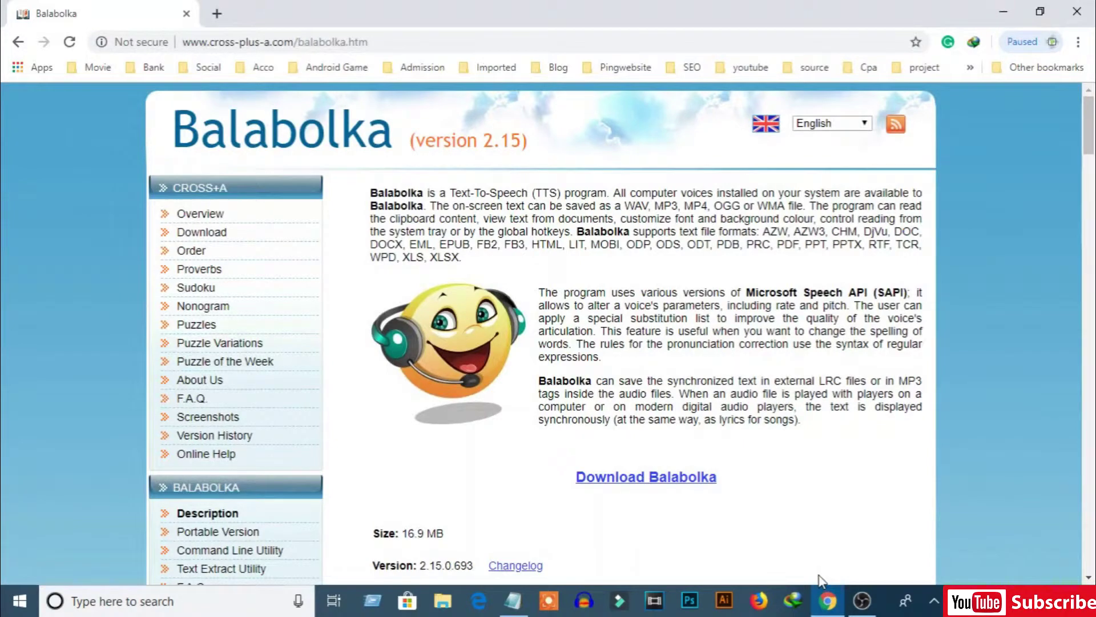
{"action": "scroll", "coordinate": [560, 348], "scroll_direction": "down", "scroll_amount": 2}
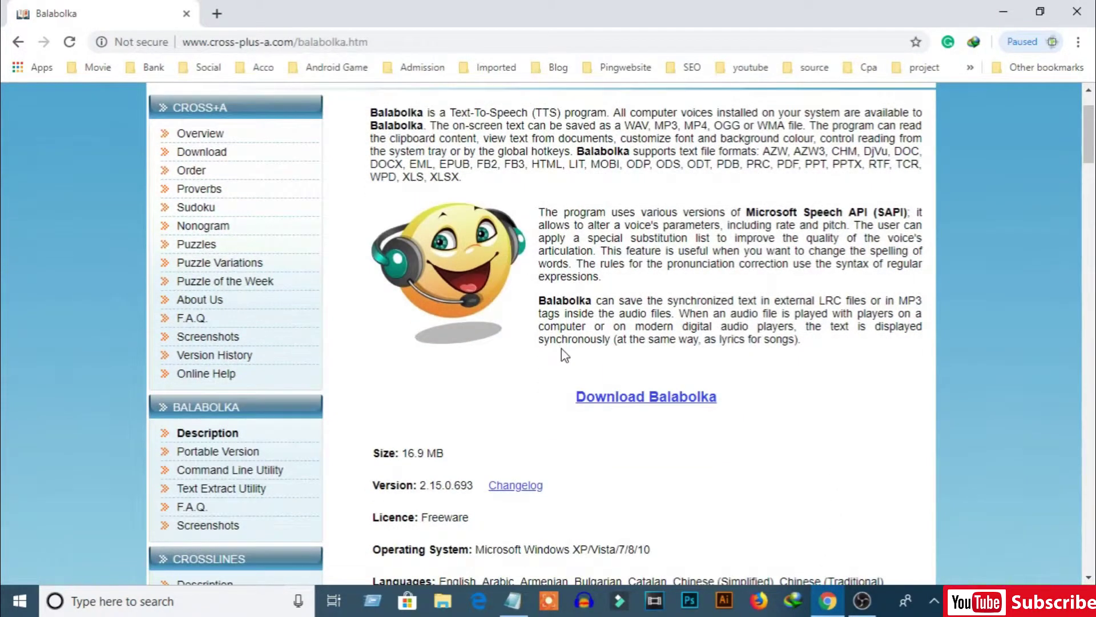
{"action": "scroll", "coordinate": [561, 348], "scroll_direction": "down", "scroll_amount": 1}
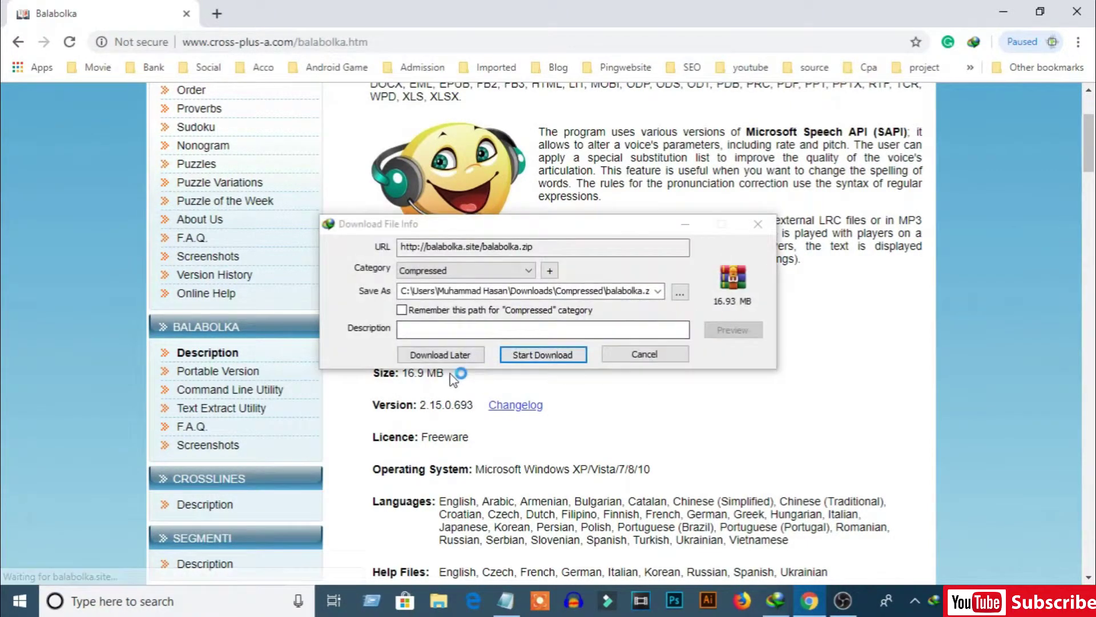
{"action": "left_click", "coordinate": [578, 354]}
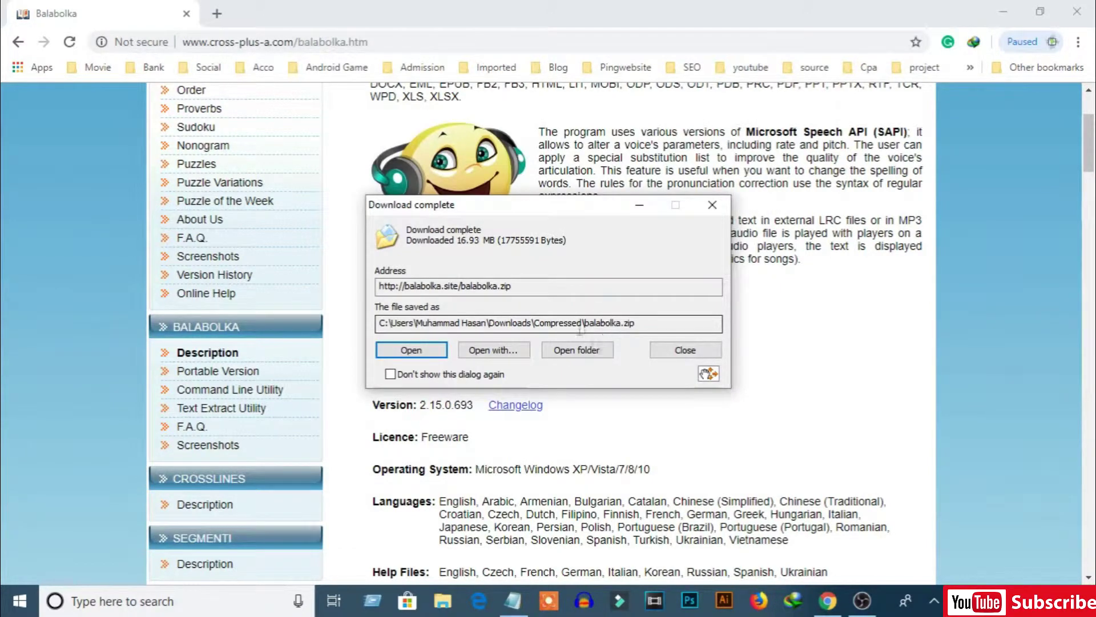
{"action": "left_click", "coordinate": [559, 351]}
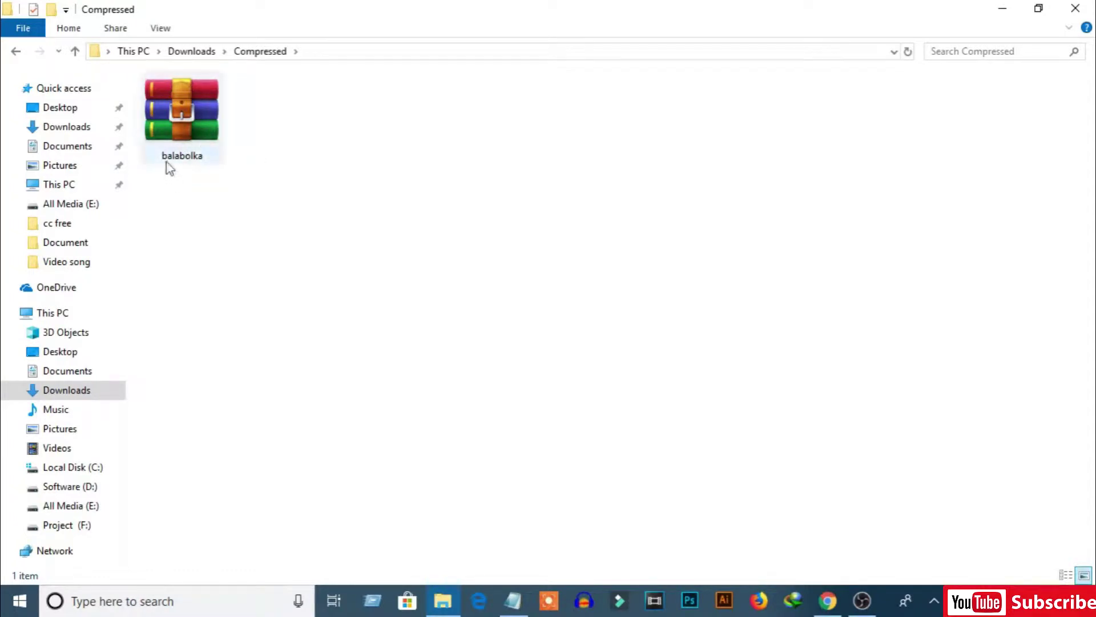
Extract balabolka.zip into the Compressed folder and run the extracted setup installer.
{"action": "right_click", "coordinate": [177, 104]}
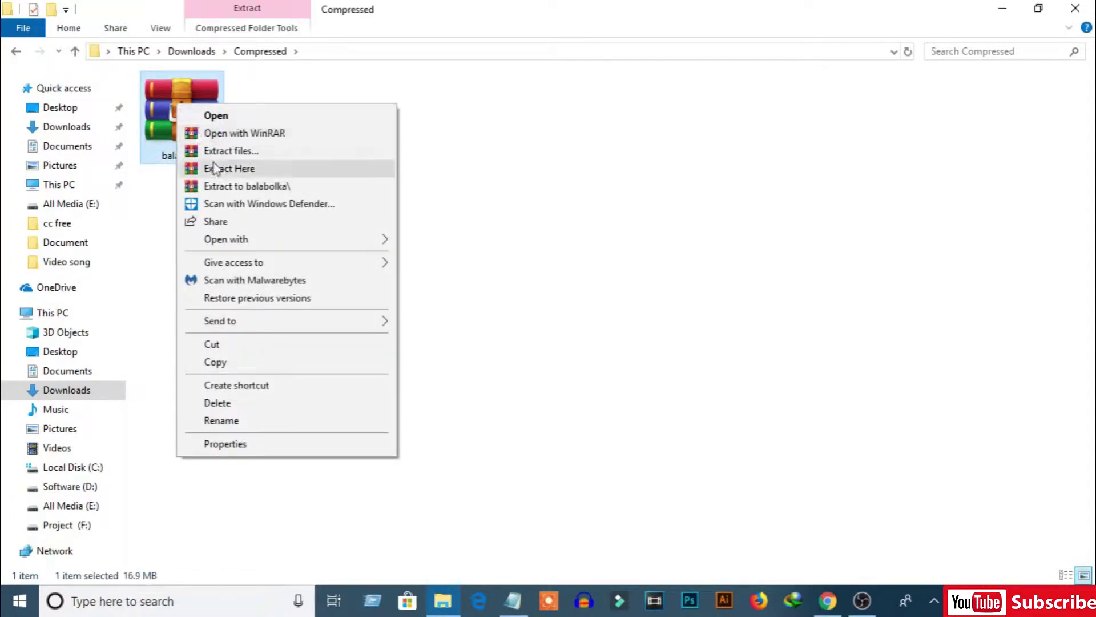
{"action": "left_click", "coordinate": [234, 170]}
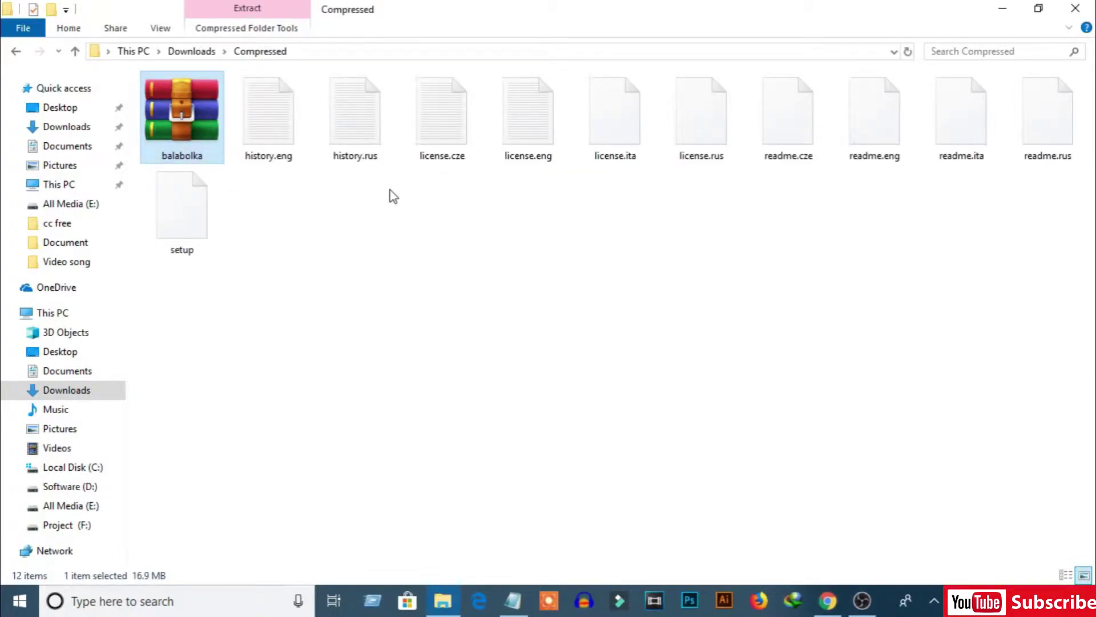
{"action": "left_click", "coordinate": [394, 195]}
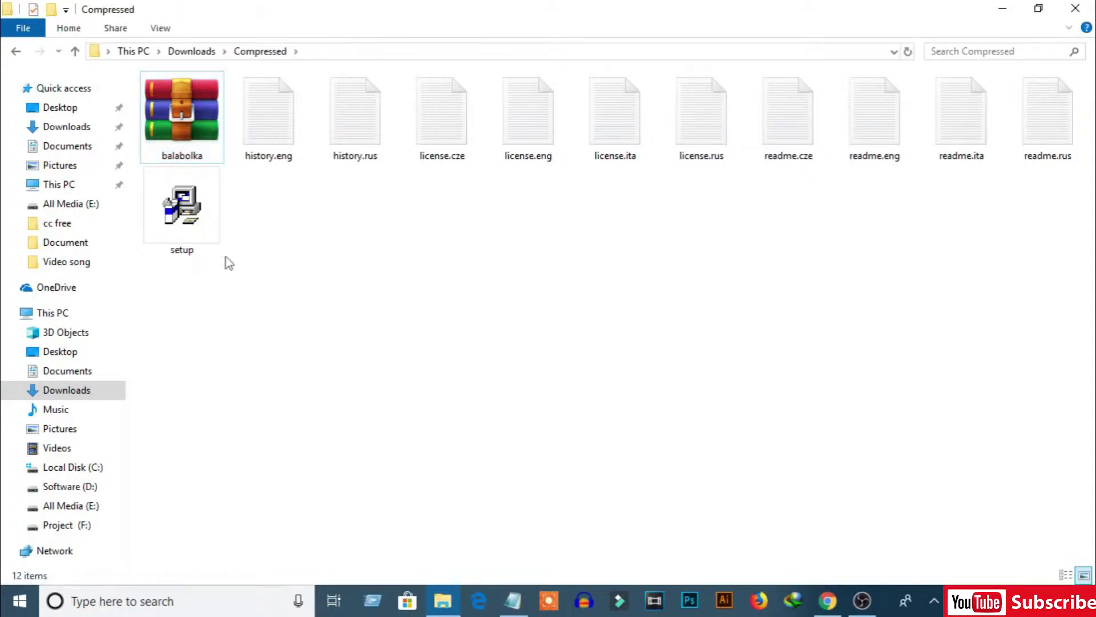
{"action": "double_click", "coordinate": [187, 229]}
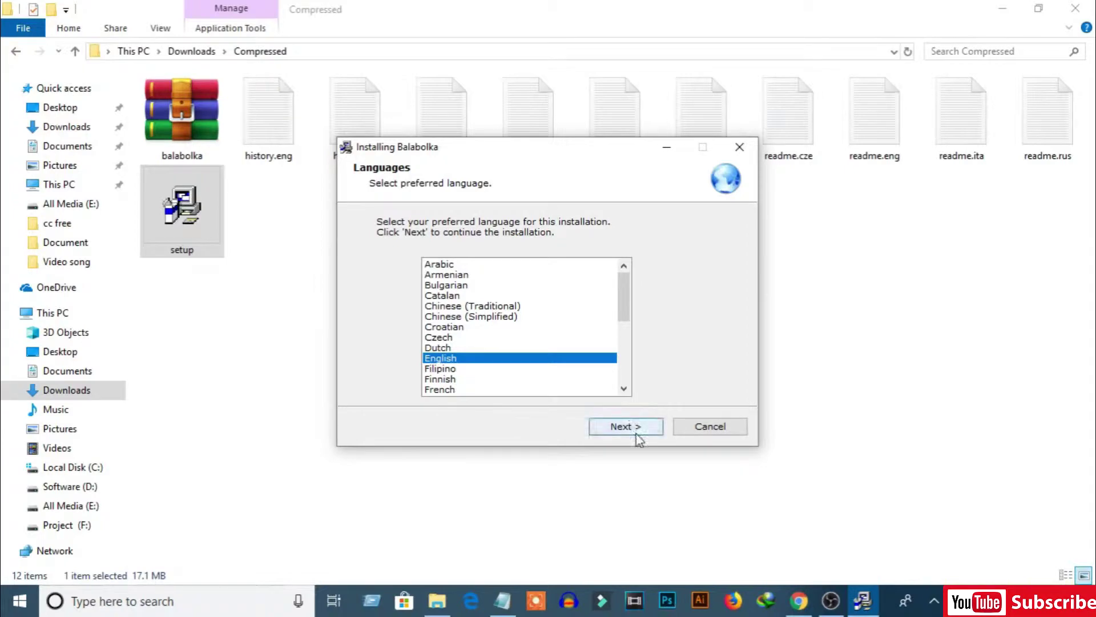
Install Balabolka in English to C:\Program Files (x86)\Balabolka with a desktop icon.
{"action": "left_click", "coordinate": [624, 426]}
{"action": "left_click", "coordinate": [635, 429]}
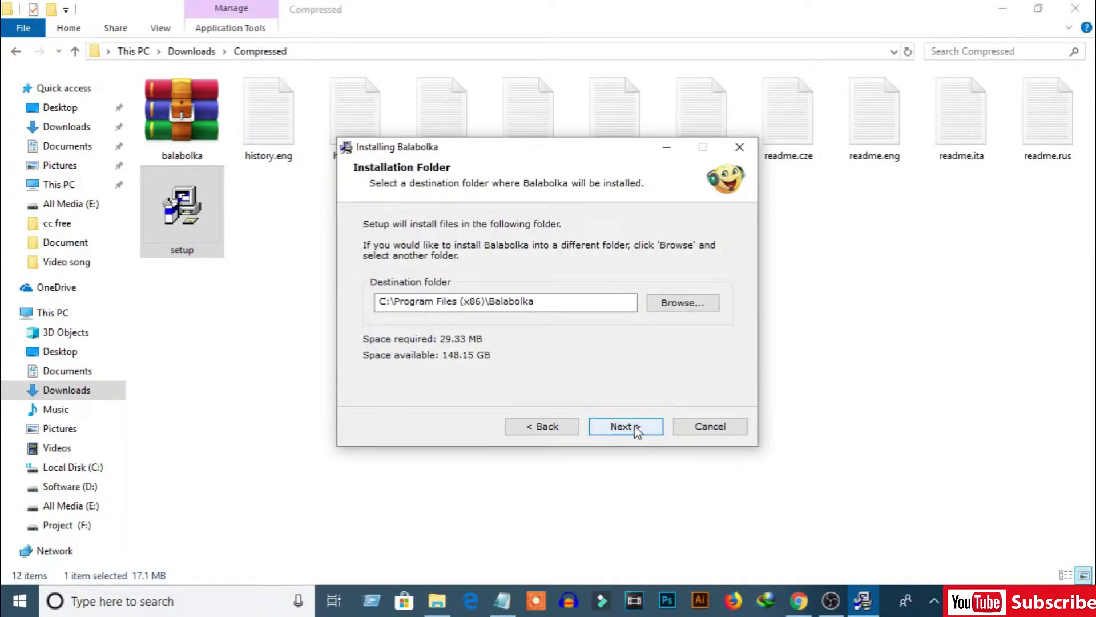
{"action": "left_click", "coordinate": [635, 426]}
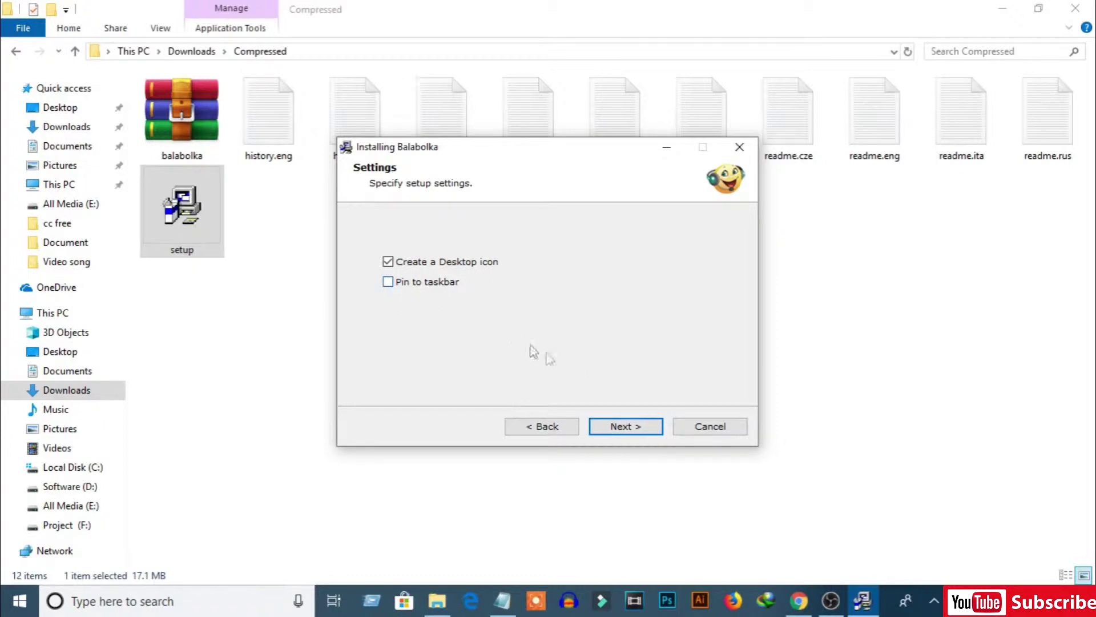
{"action": "left_click", "coordinate": [634, 427]}
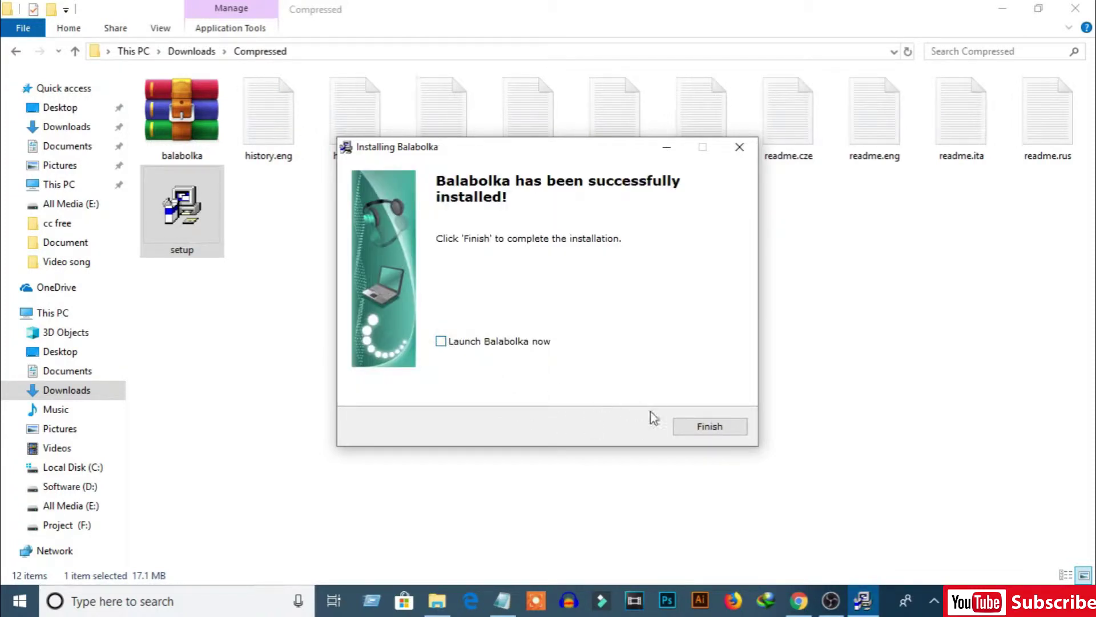
{"action": "left_click", "coordinate": [697, 430]}
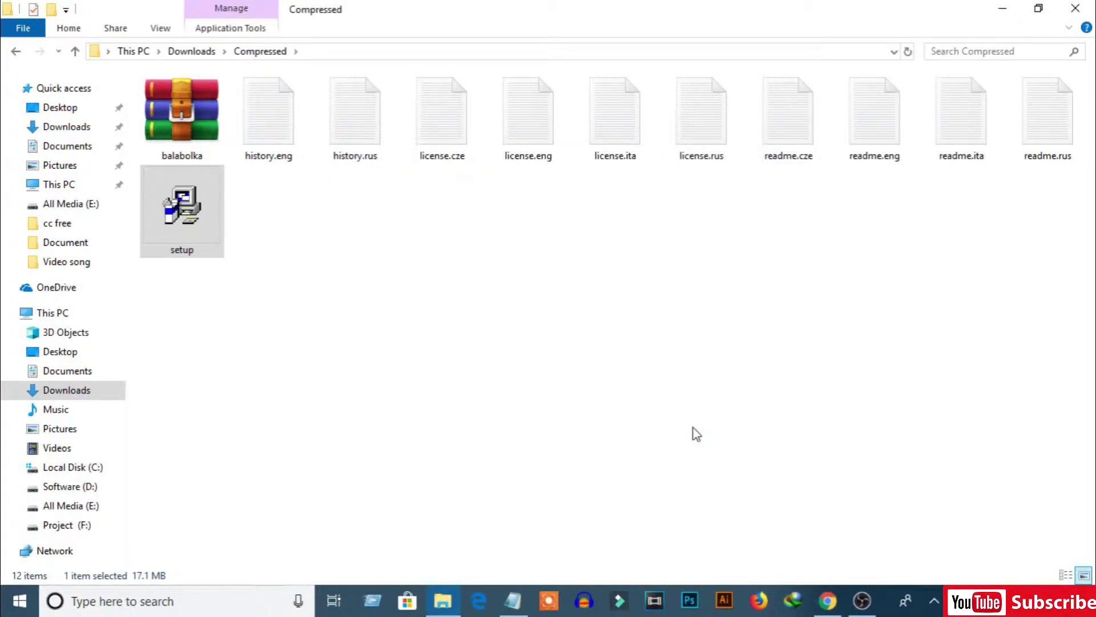
{"action": "left_click", "coordinate": [1002, 9]}
Dismiss the IDM duplicate-download notice and start Balabolka from its desktop shortcut.
{"action": "left_click", "coordinate": [1004, 14]}
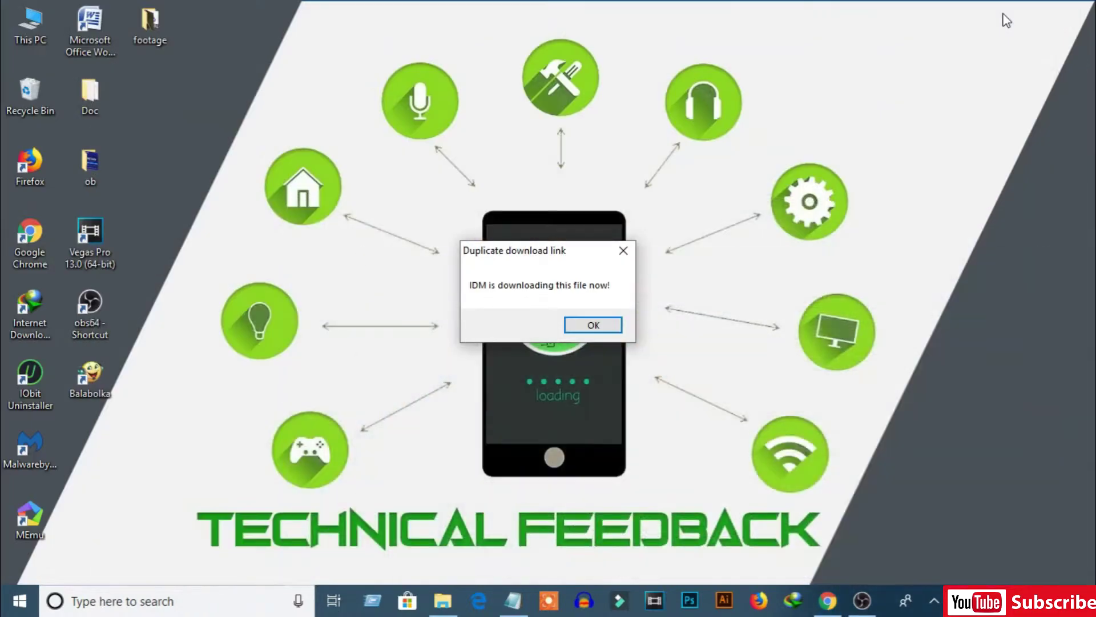
{"action": "left_click", "coordinate": [623, 252]}
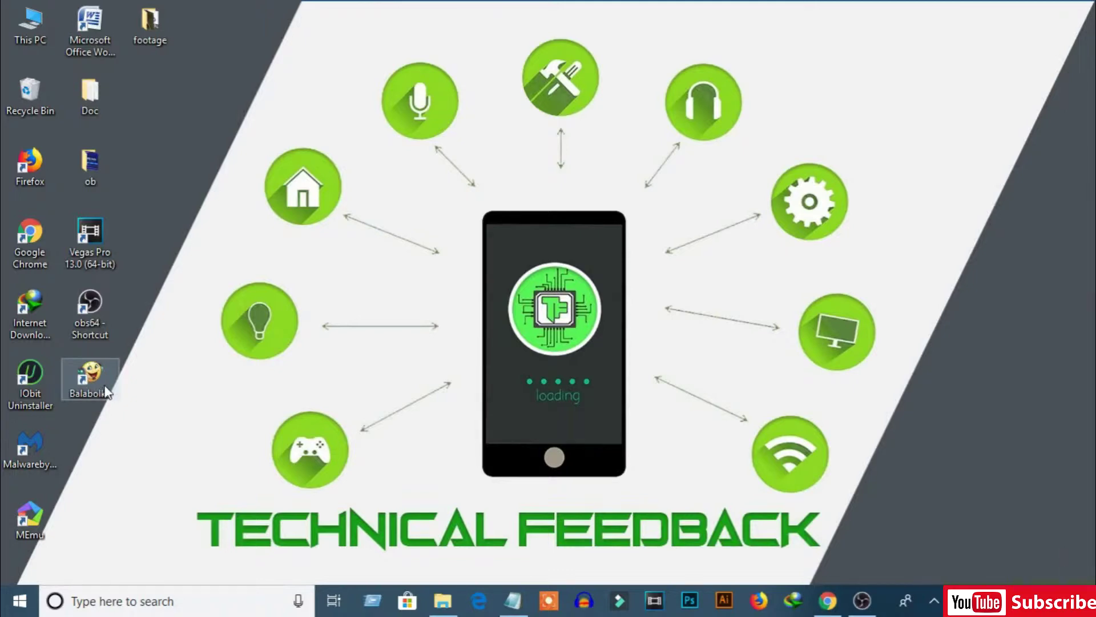
{"action": "double_click", "coordinate": [89, 380]}
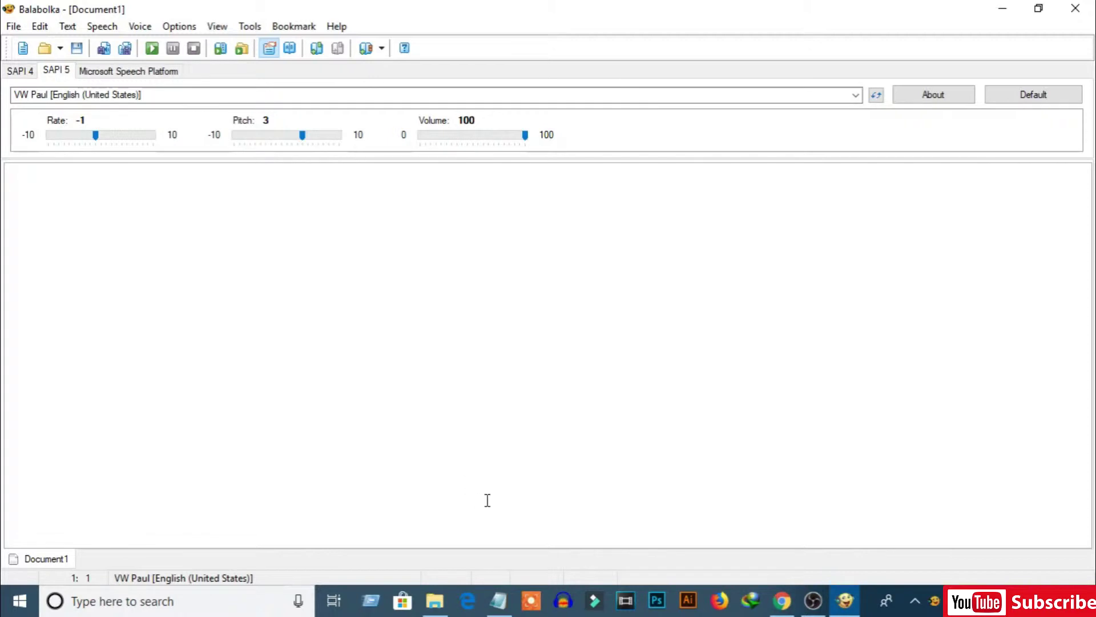
Copy the sentence about turning text into voice from Notepad.
{"action": "left_click", "coordinate": [499, 600]}
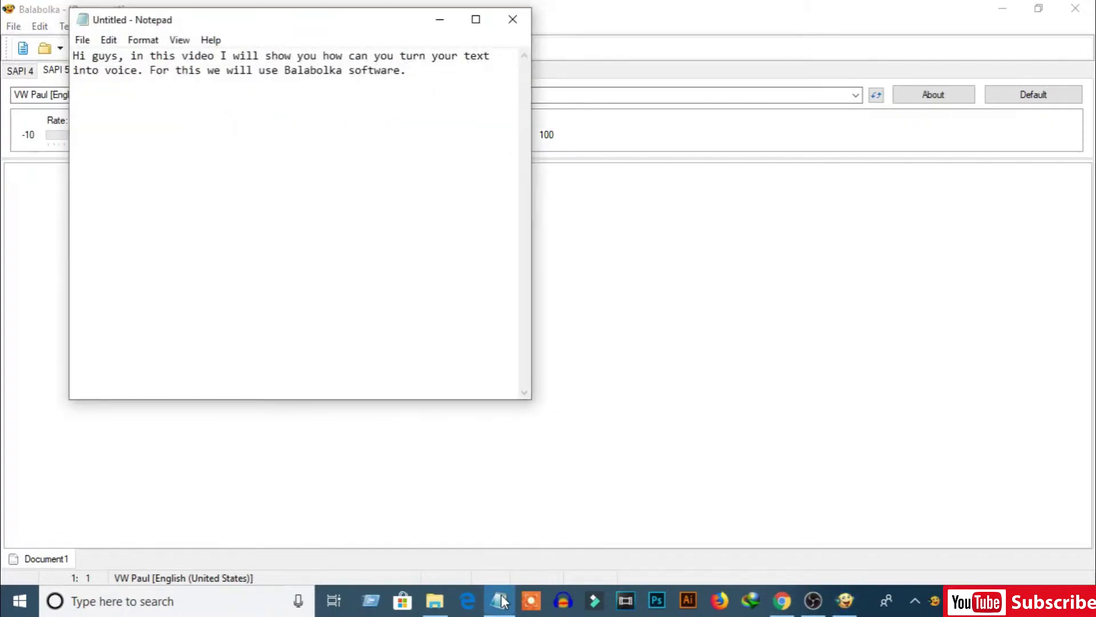
{"action": "left_click_drag", "start_coordinate": [409, 71], "coordinate": [72, 49]}
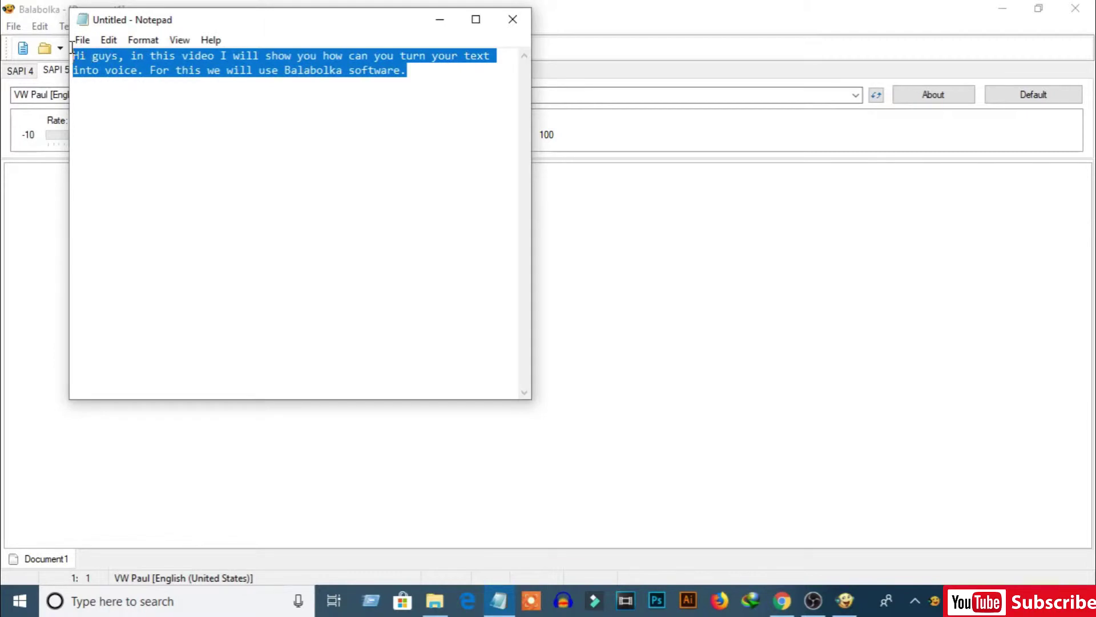
{"action": "right_click", "coordinate": [114, 69]}
{"action": "left_click", "coordinate": [140, 117]}
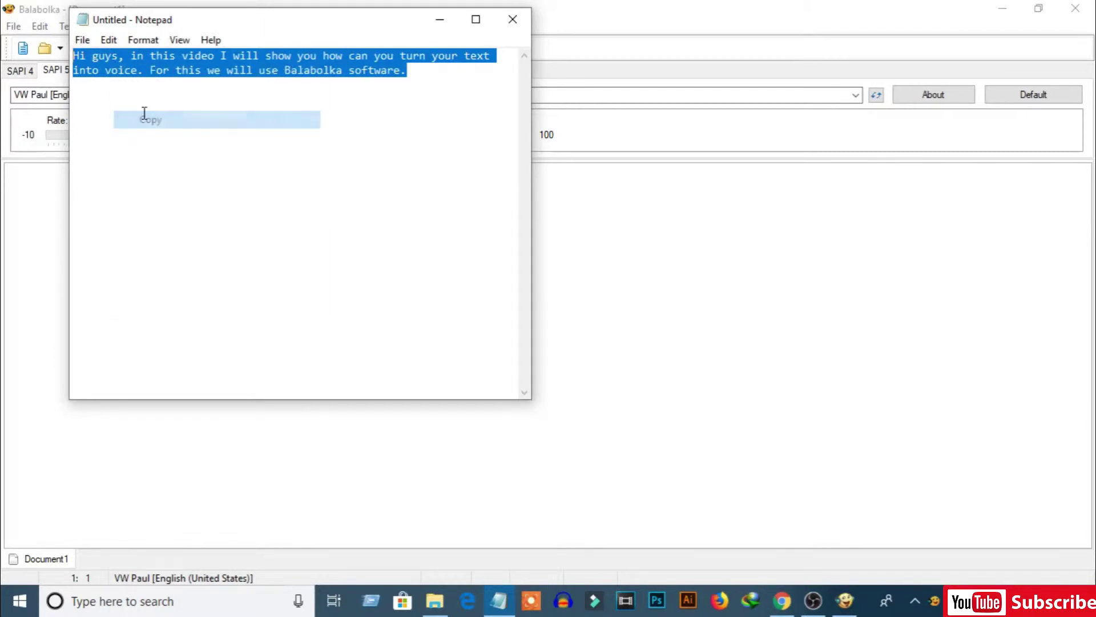
Paste the copied sentence into Balabolka's empty Document1.
{"action": "left_click", "coordinate": [439, 22]}
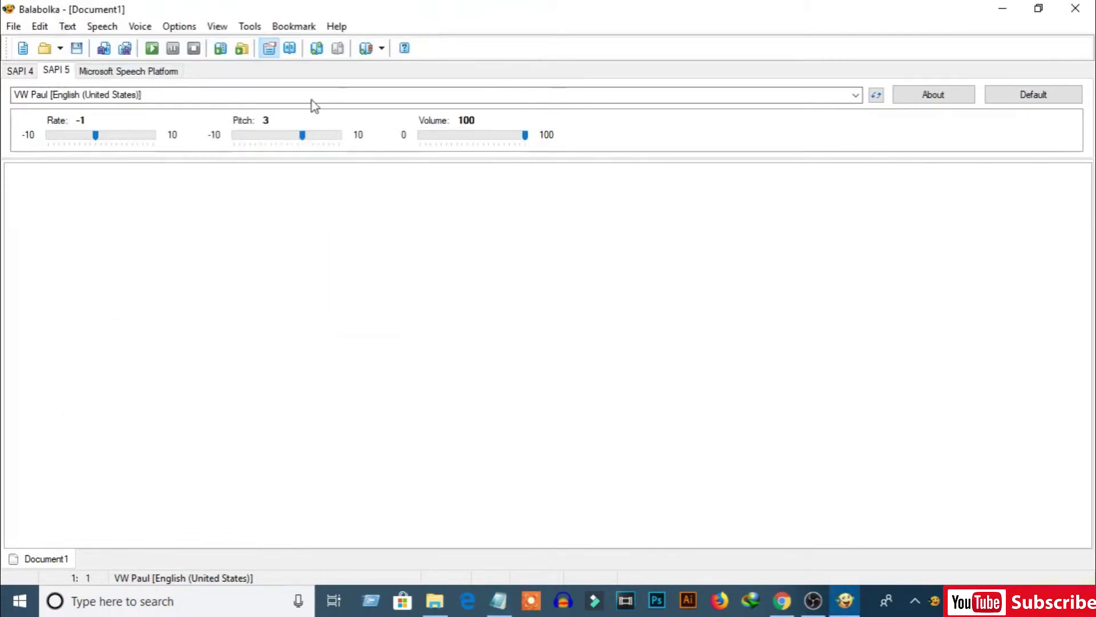
{"action": "right_click", "coordinate": [143, 183]}
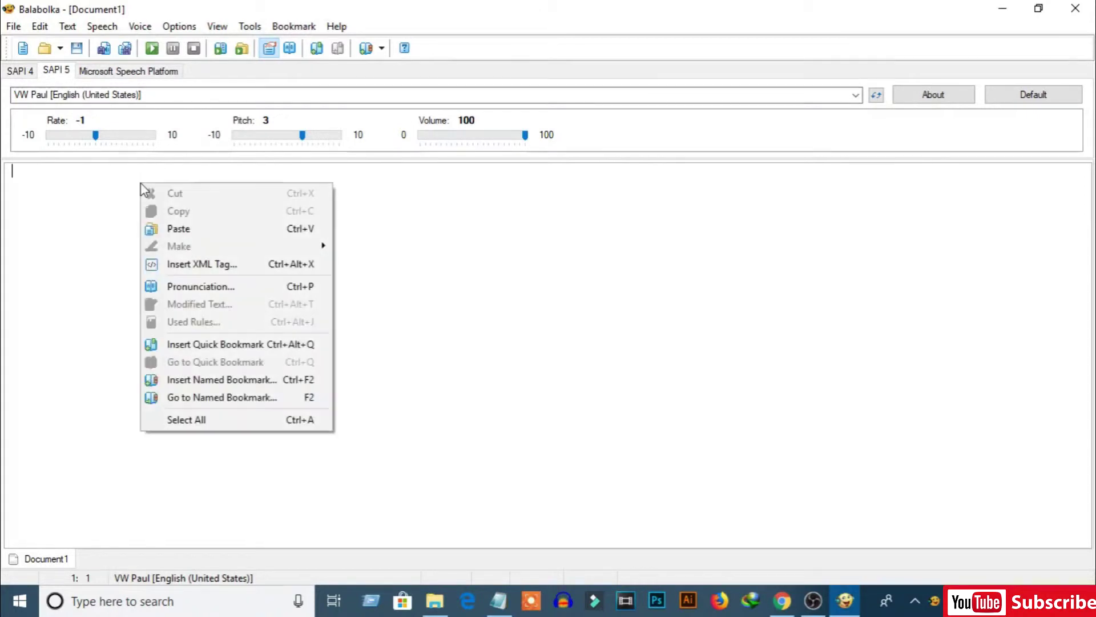
{"action": "left_click", "coordinate": [164, 222]}
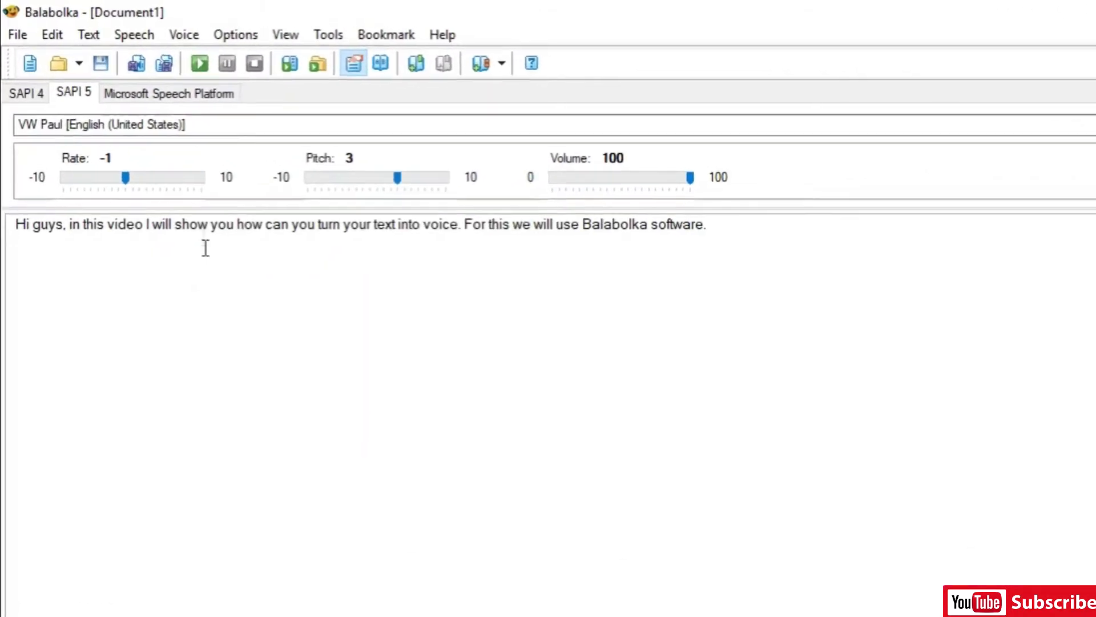
Select the Microsoft David Desktop voice and read the pasted sentence aloud.
{"action": "left_click", "coordinate": [208, 41]}
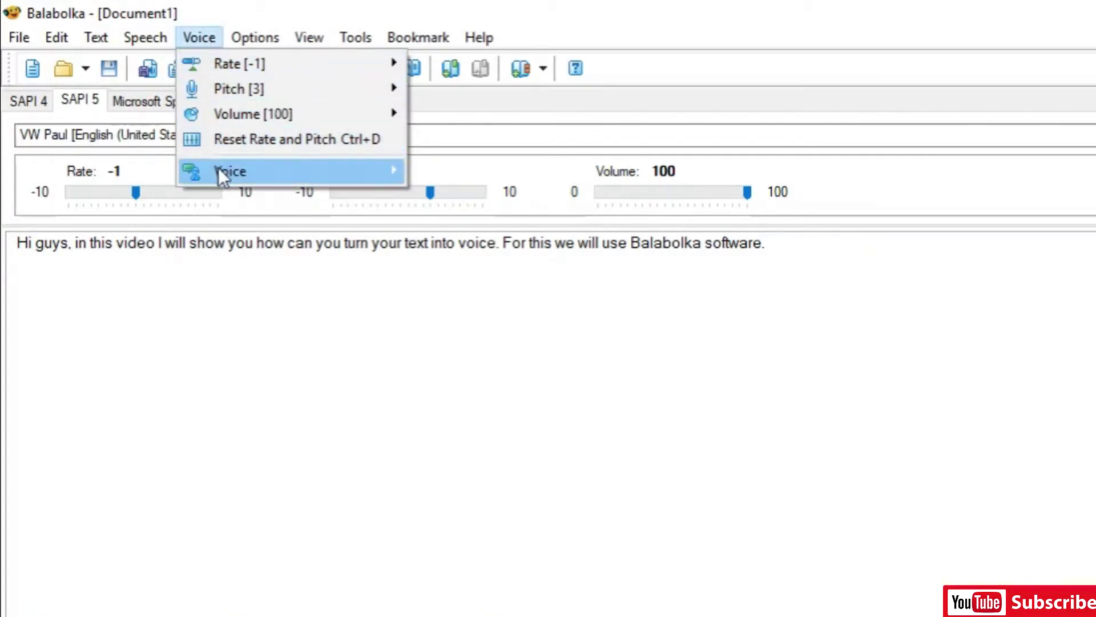
{"action": "mouse_move", "coordinate": [219, 170]}
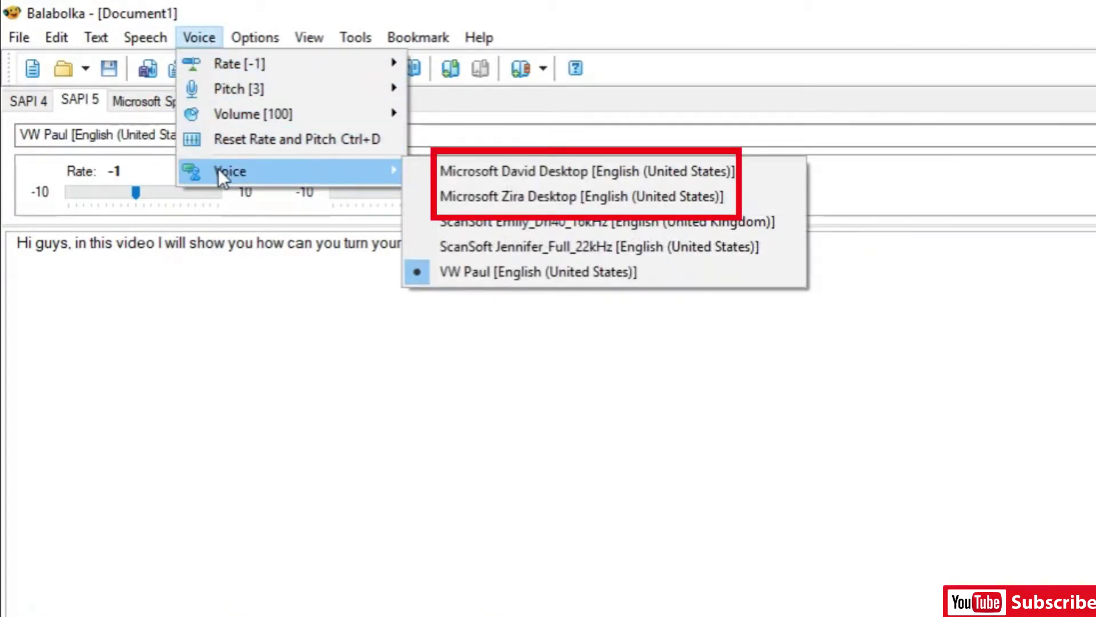
{"action": "left_click", "coordinate": [517, 175]}
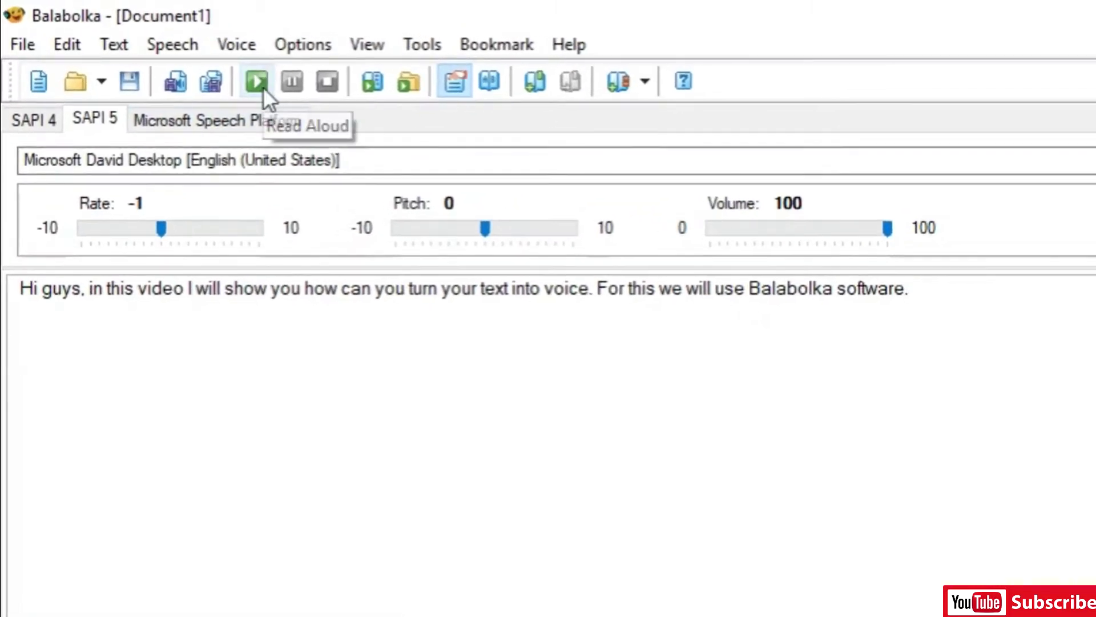
{"action": "left_click", "coordinate": [263, 87]}
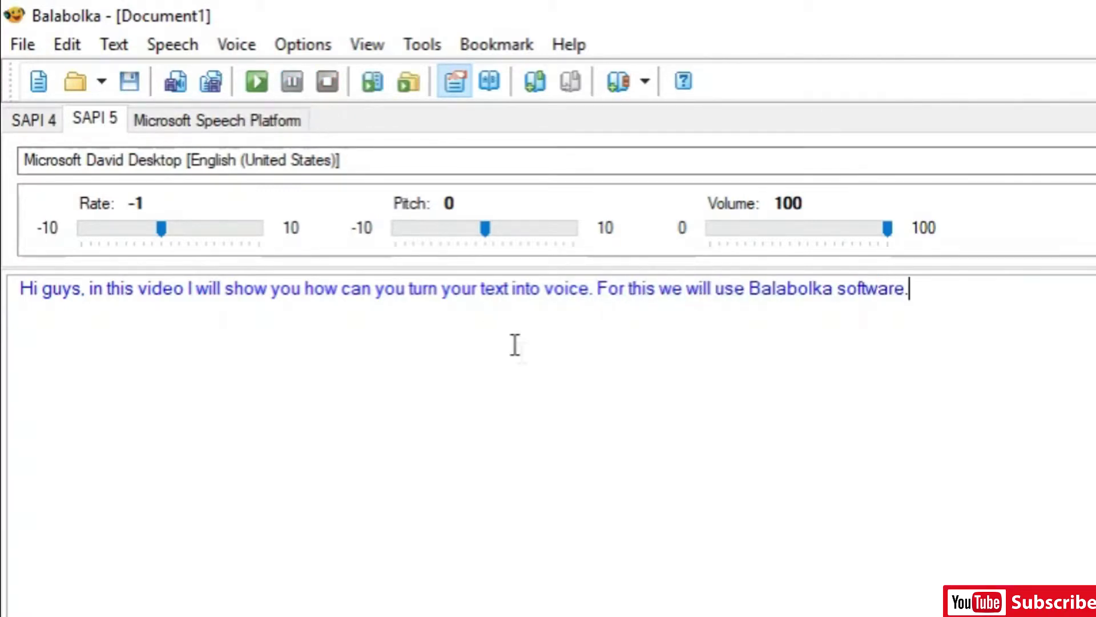
Raise the voice pitch to 8 and play the sentence at that pitch.
{"action": "left_click_drag", "start_coordinate": [489, 230], "coordinate": [563, 230]}
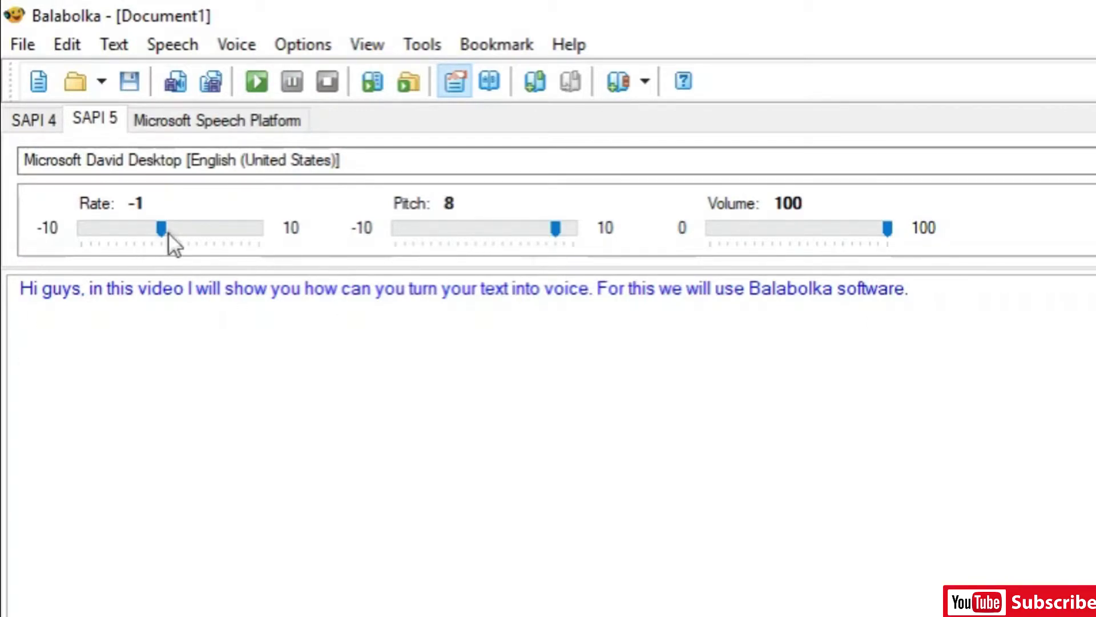
{"action": "left_click", "coordinate": [256, 81]}
{"action": "left_click", "coordinate": [251, 86]}
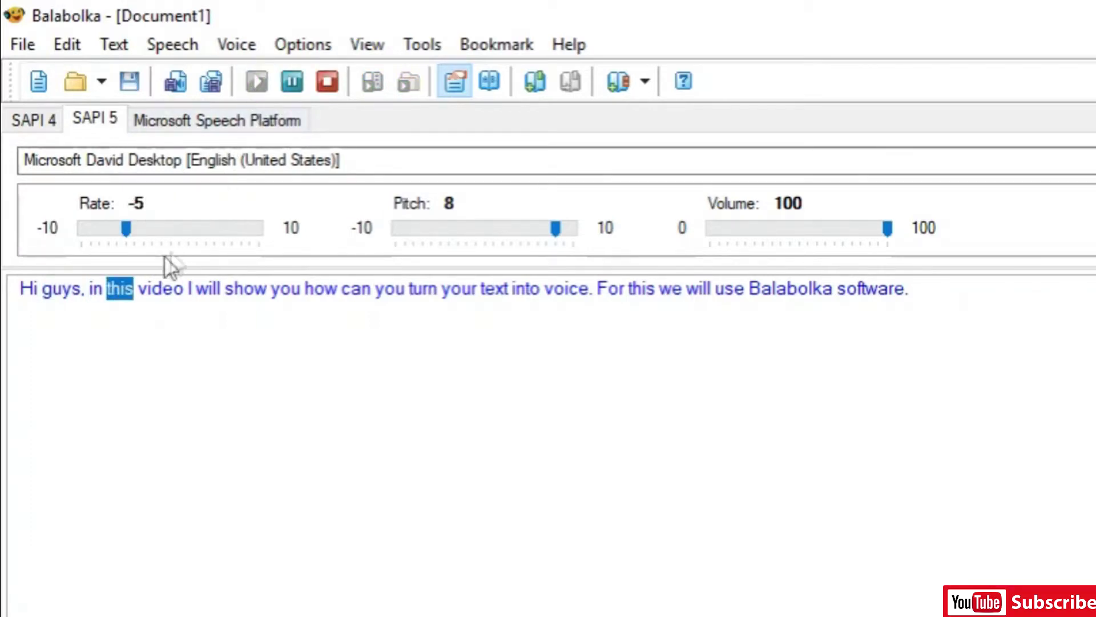
Stop playback, raise the reading rate to 5 and read the sentence again.
{"action": "left_click", "coordinate": [320, 90]}
{"action": "left_click_drag", "start_coordinate": [132, 225], "coordinate": [211, 231]}
{"action": "left_click", "coordinate": [258, 83]}
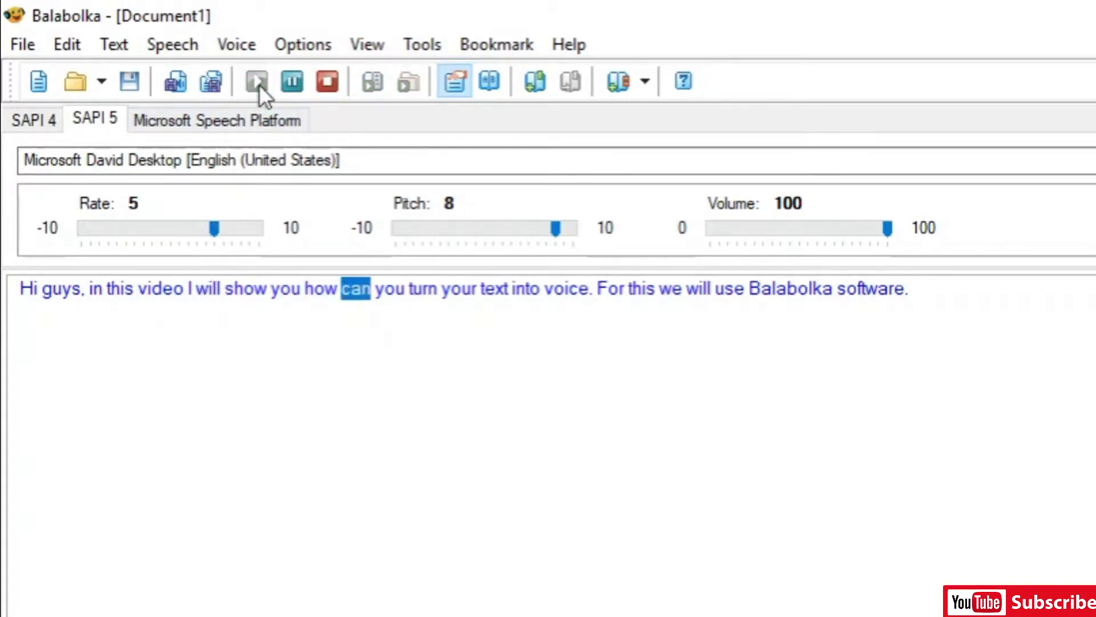